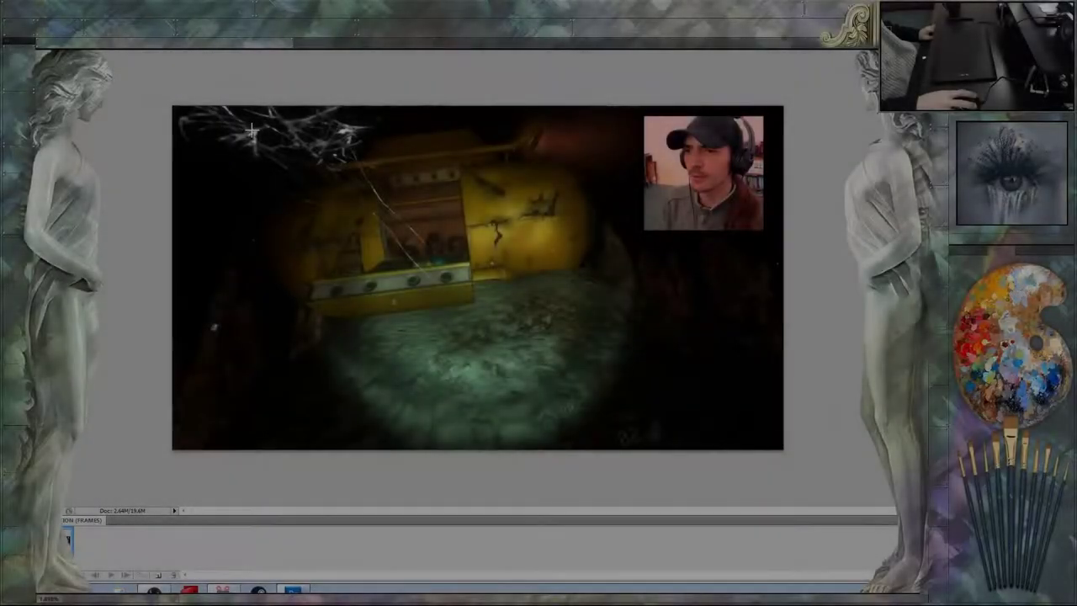
Scale the yellow submarine wreck layer up with Free Transform, enlarging it in two corner drags.
key(ctrl+t)
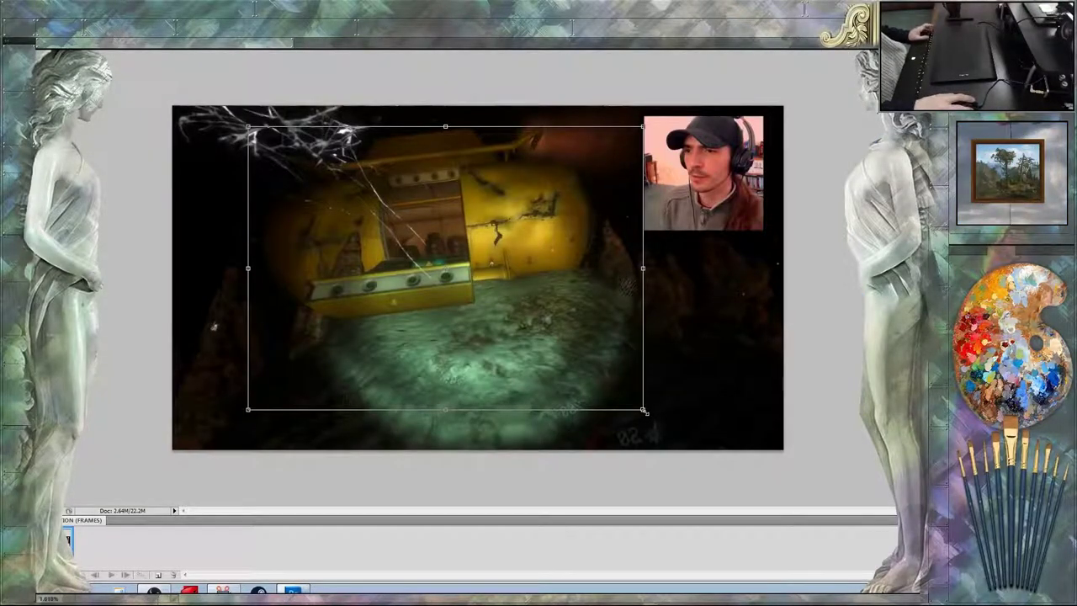
drag(643, 412, 686, 446)
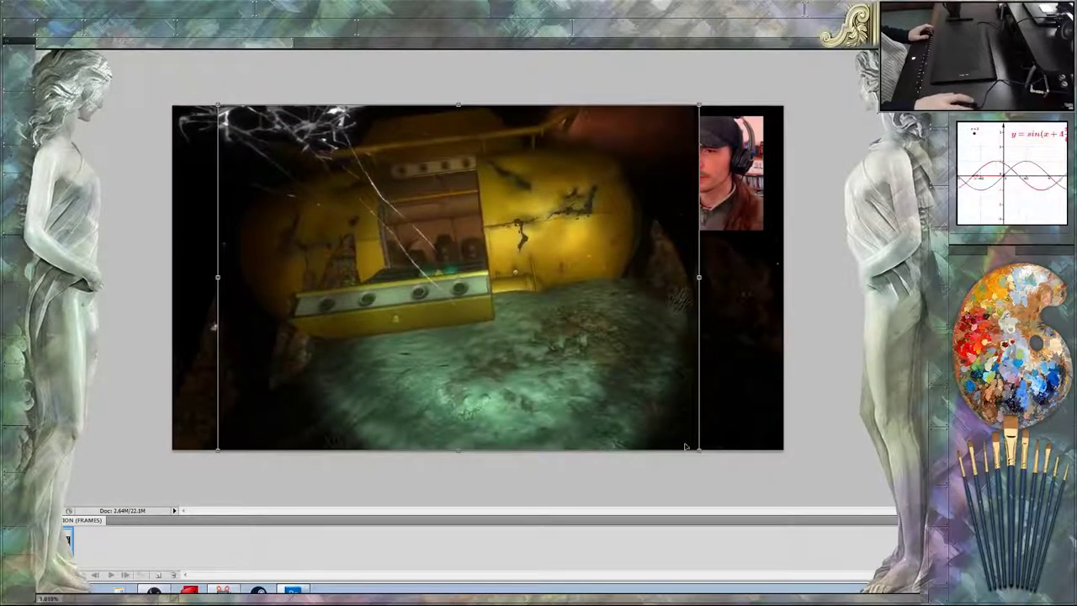
drag(686, 446, 785, 505)
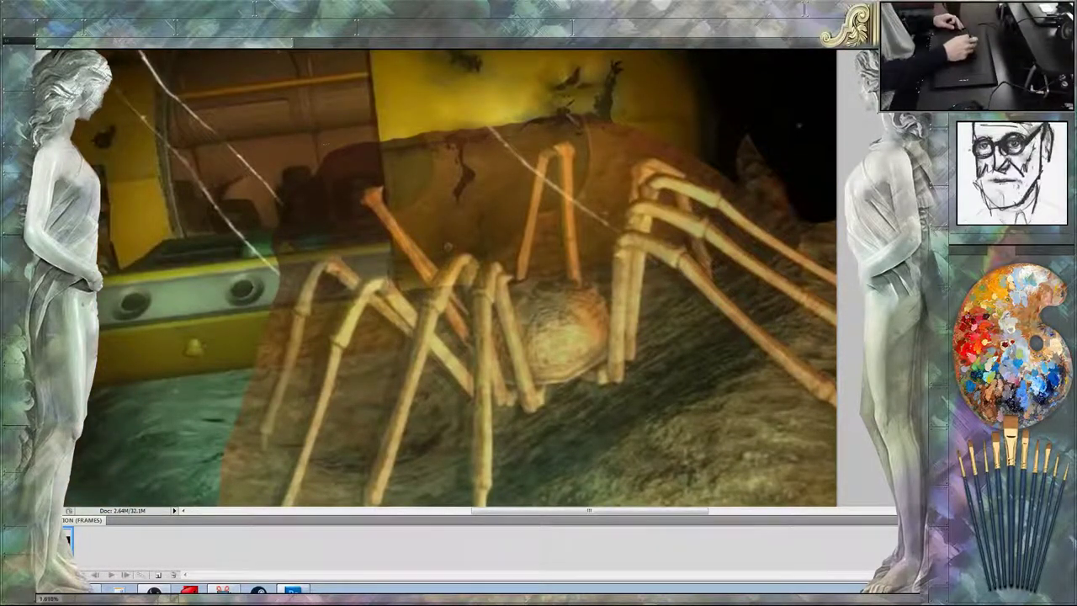
Dismiss the brush error and delete Group 6 as Group Only, keeping its layers.
click(226, 211)
key(Return)
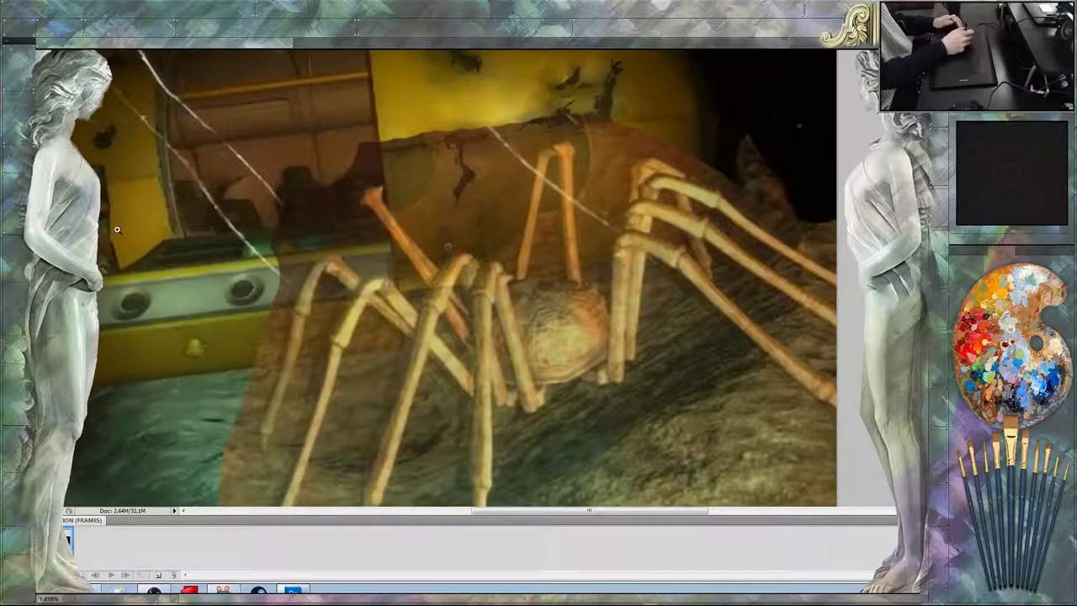
key(Delete)
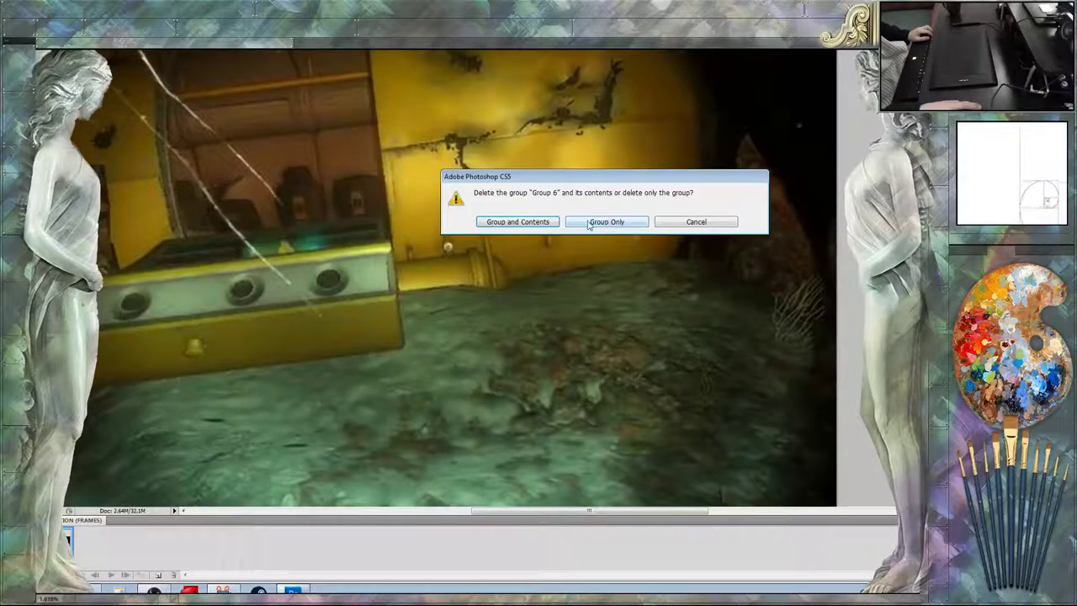
key(Return)
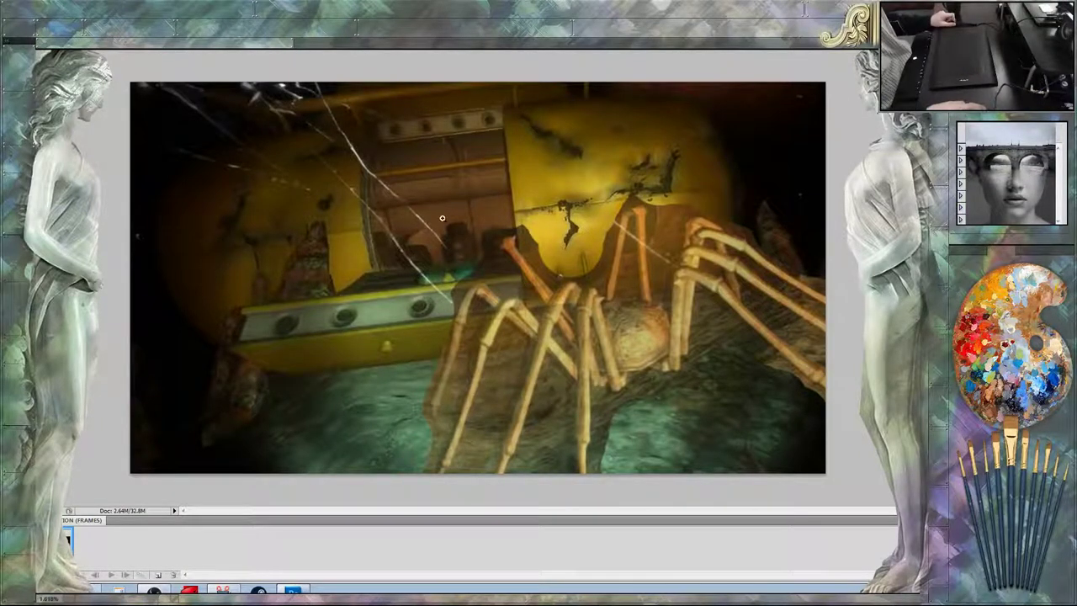
Zoom in on the bone spider and brighten its front leg with a single stroke.
key(ctrl+plus)
key(ctrl+plus)
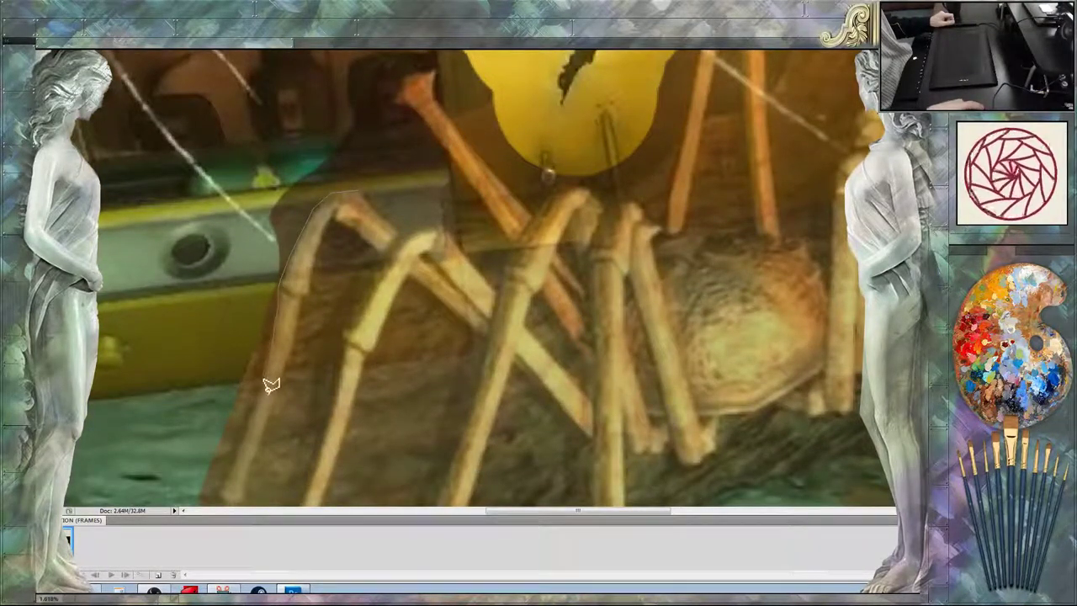
scroll(225, 499, down, 3)
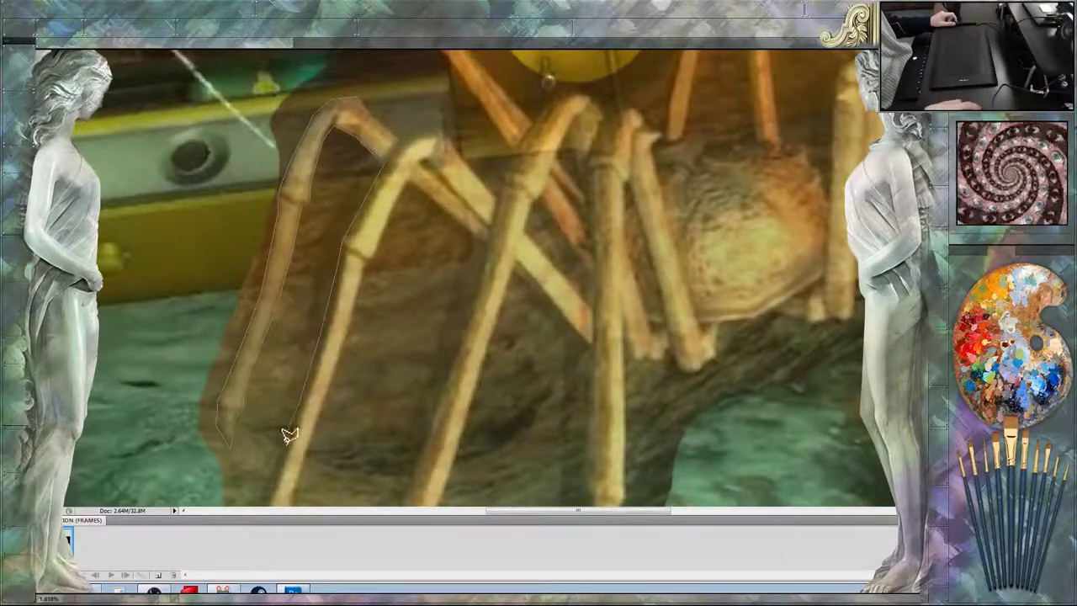
scroll(269, 412, down, 5)
scroll(230, 437, up, 5)
scroll(396, 109, up, 3)
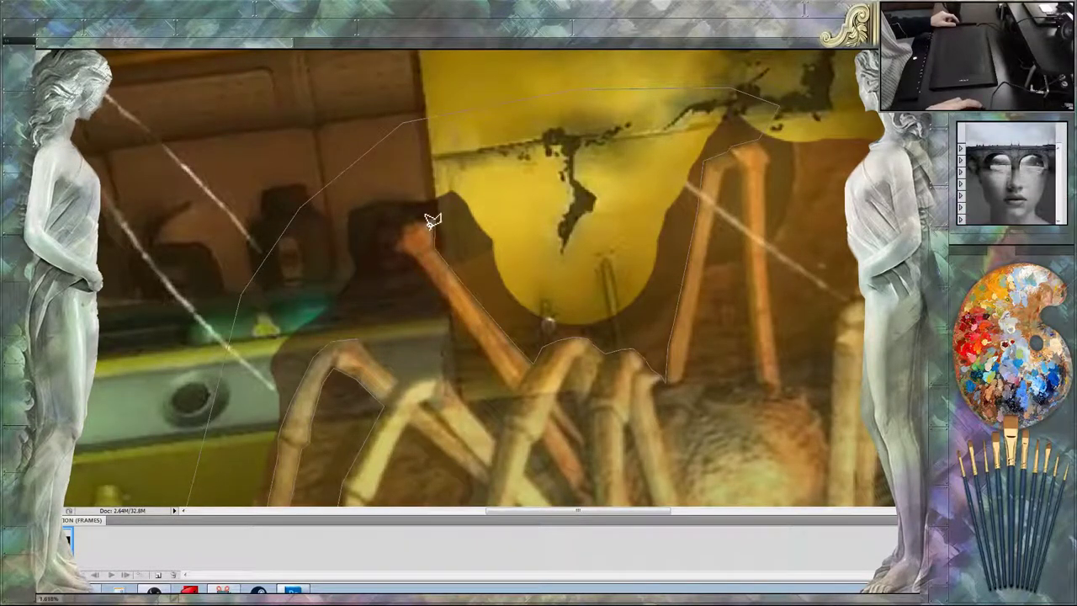
drag(405, 252, 513, 395)
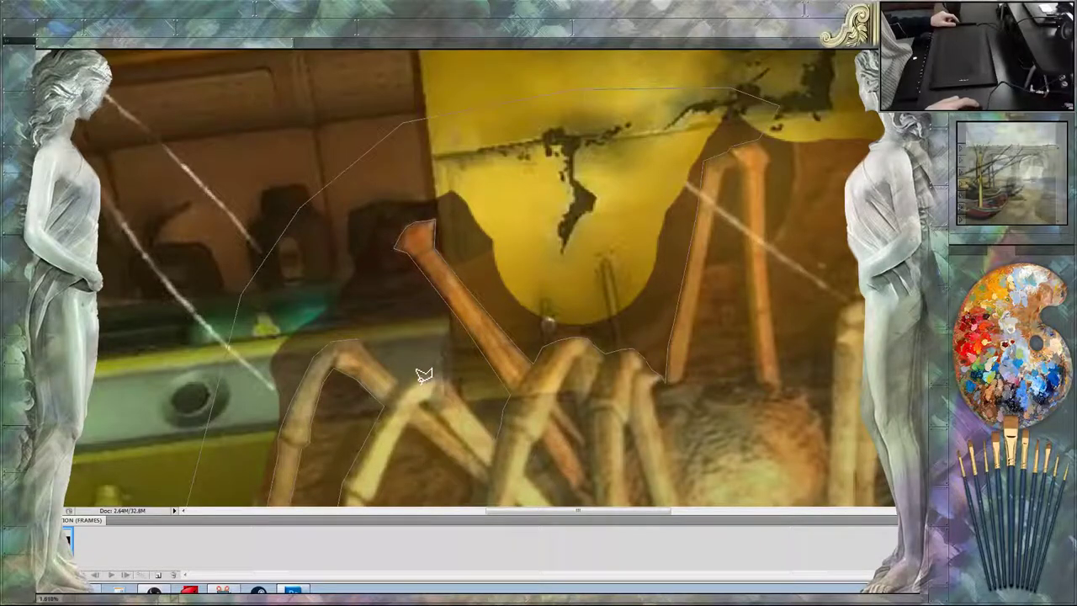
scroll(530, 344, down, 3)
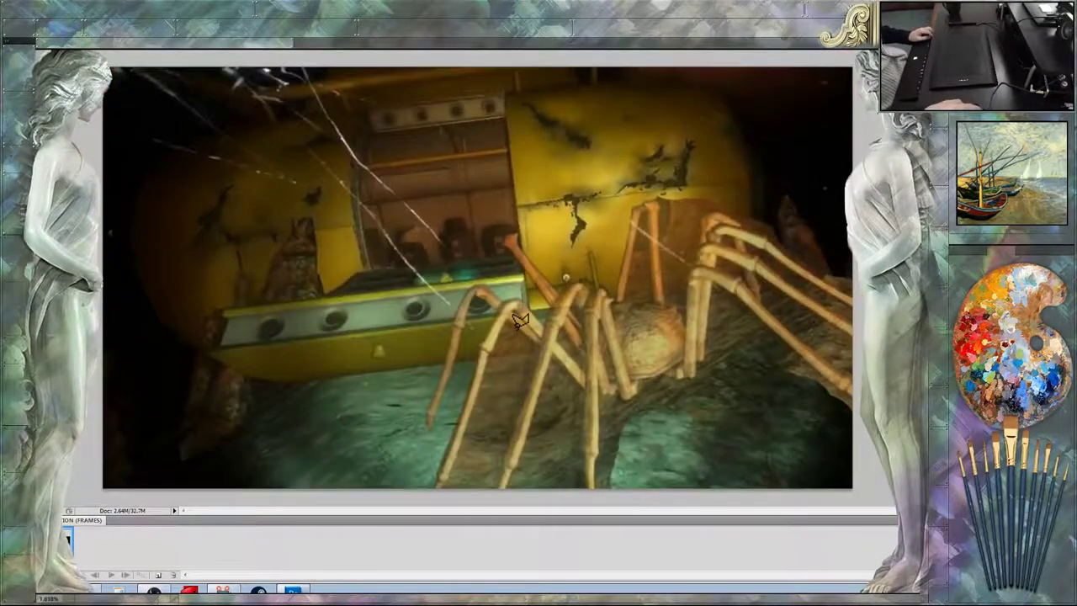
scroll(564, 359, up, 3)
scroll(666, 224, up, 1)
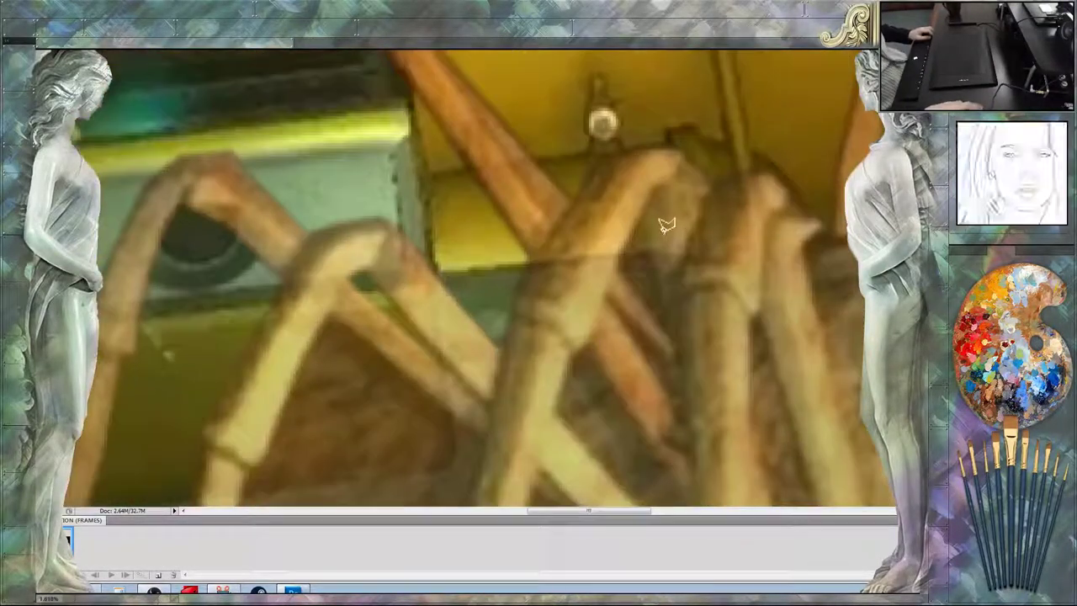
scroll(623, 303, down, 2)
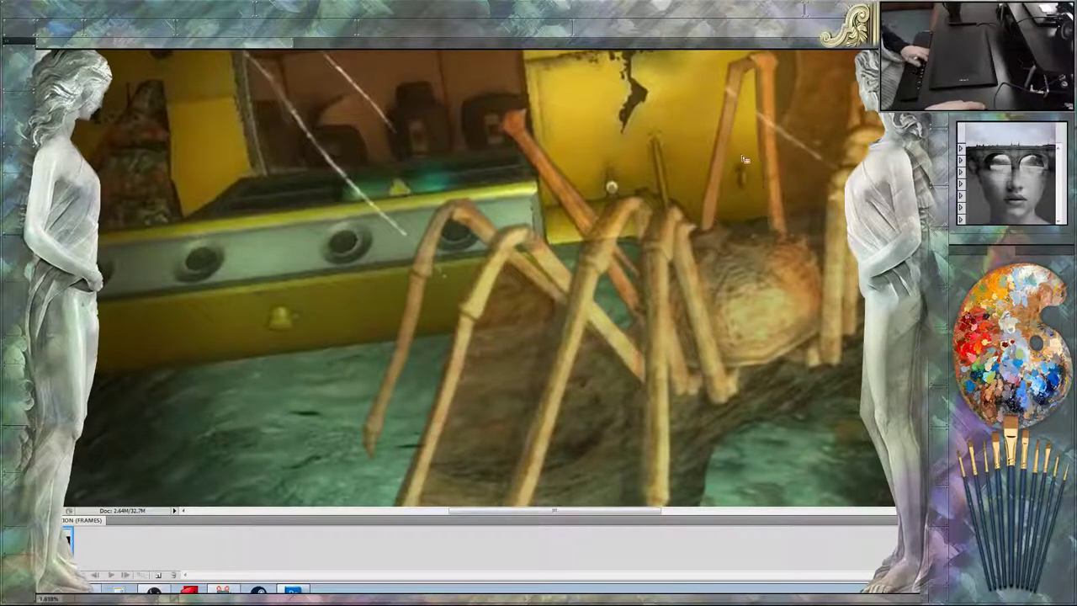
Patch the brown areas between and beside the spider's legs with green floor texture.
scroll(652, 193, down, 2)
drag(569, 220, 545, 318)
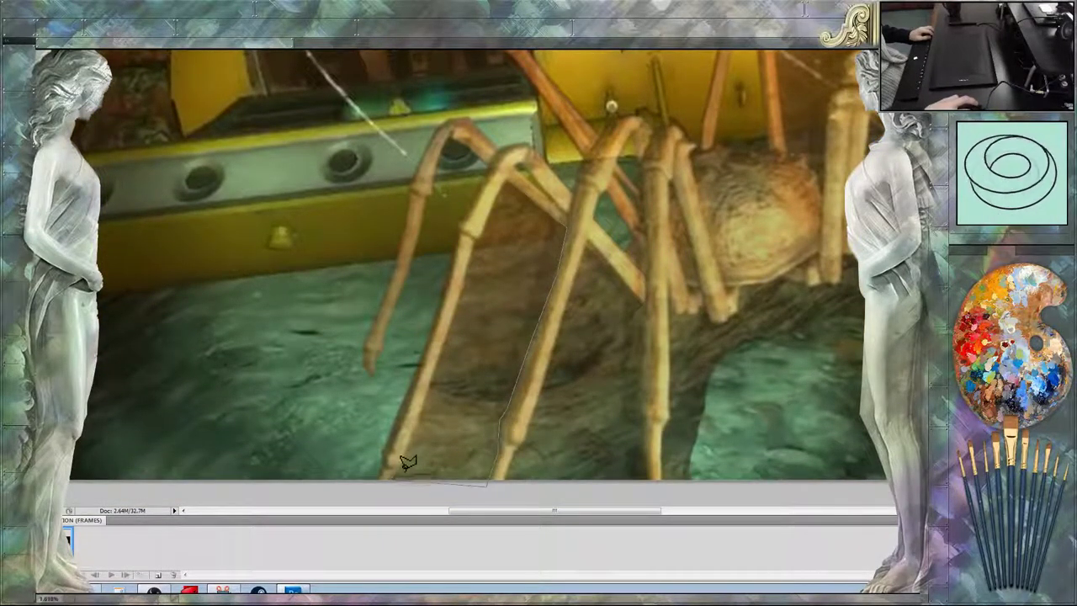
drag(511, 176, 596, 248)
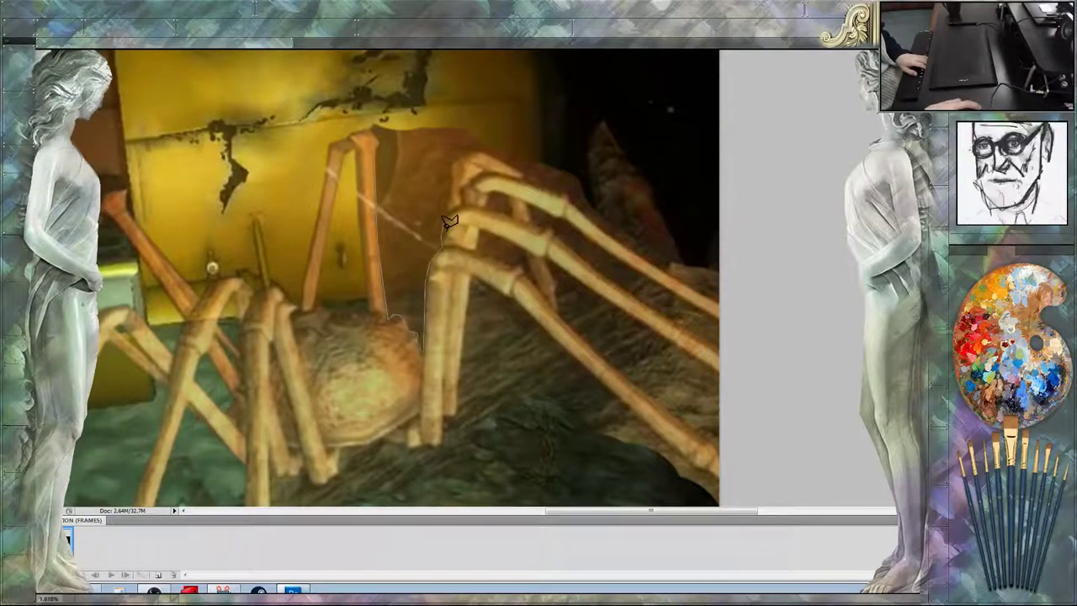
drag(456, 164, 528, 174)
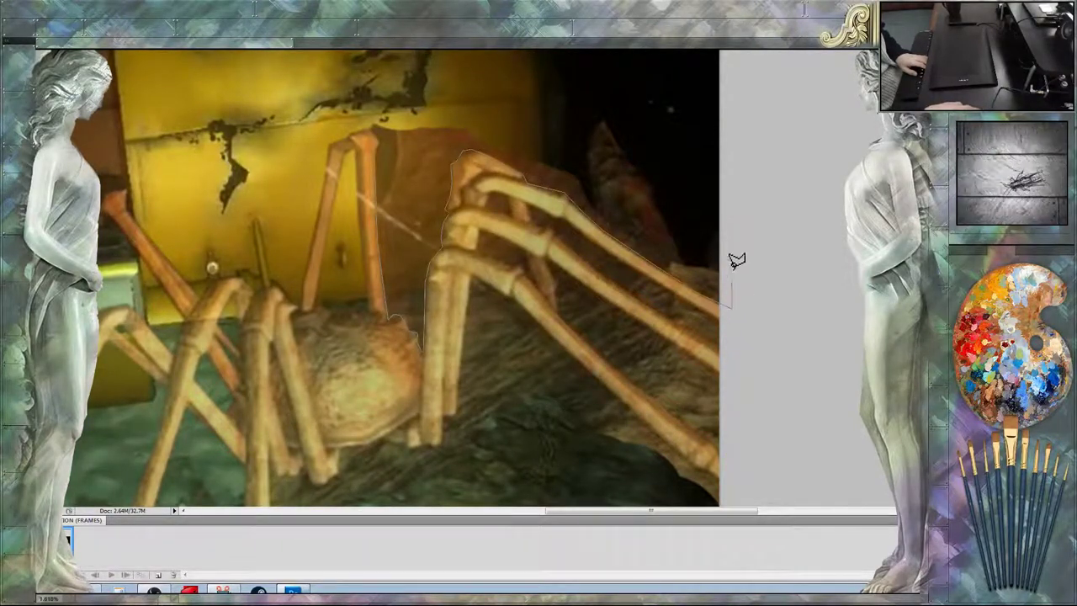
mouse_move(737, 261)
mouse_down()
mouse_move(553, 195)
mouse_move(671, 313)
mouse_up()
drag(559, 218, 578, 249)
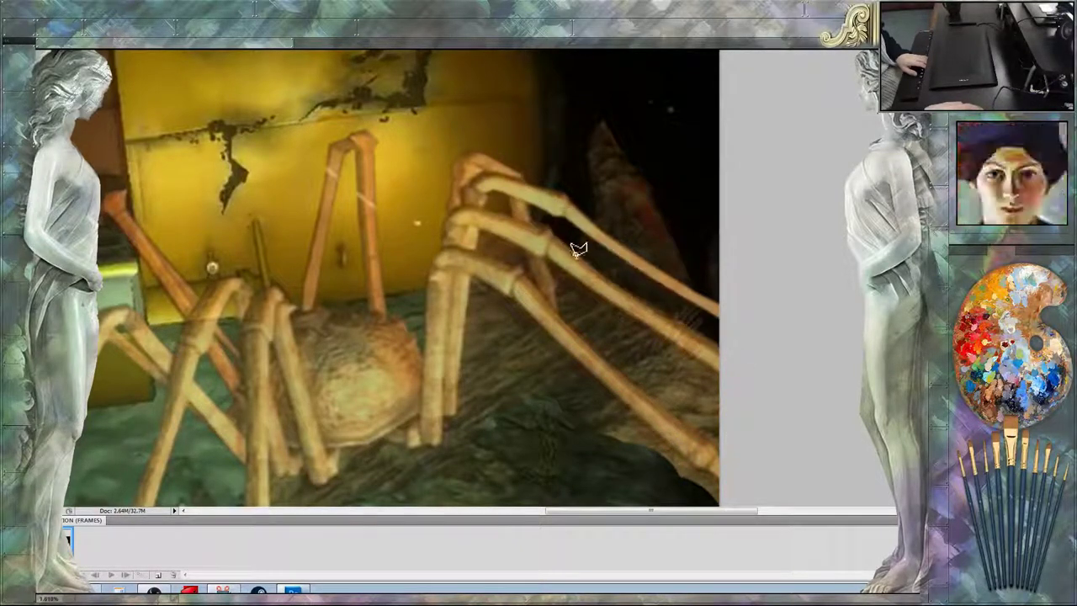
drag(484, 252, 486, 243)
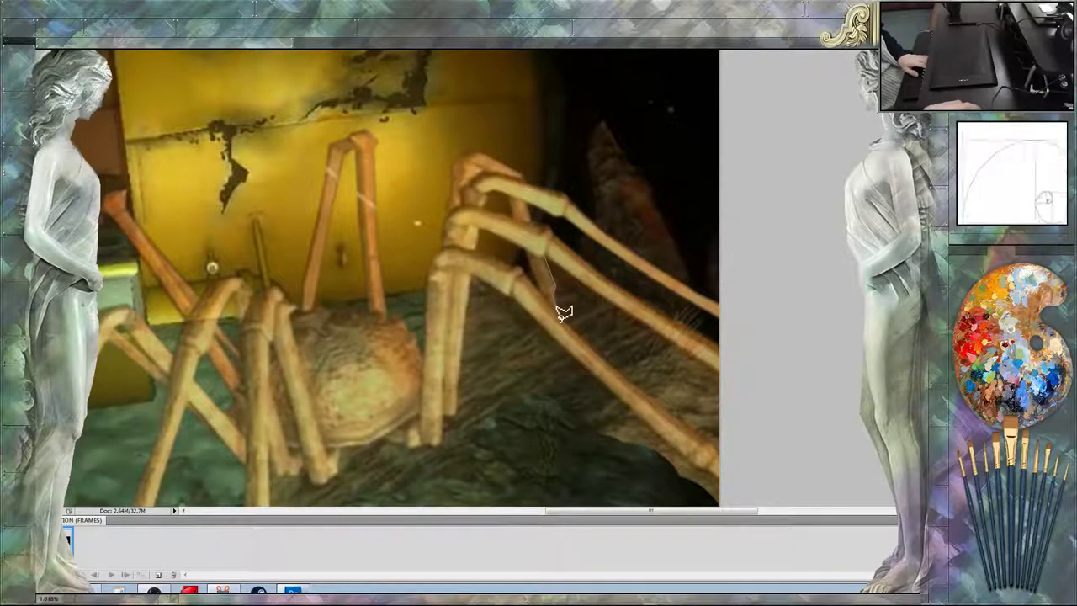
Make the spider brighter and more saturated, then fit the whole image on screen.
scroll(588, 299, down, 3)
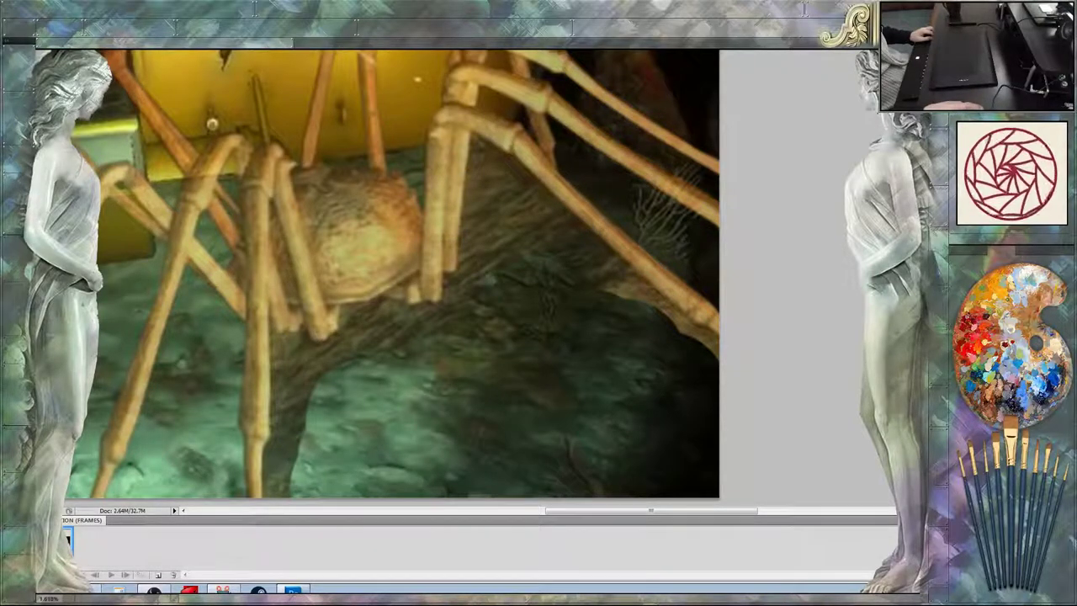
key(ctrl+z)
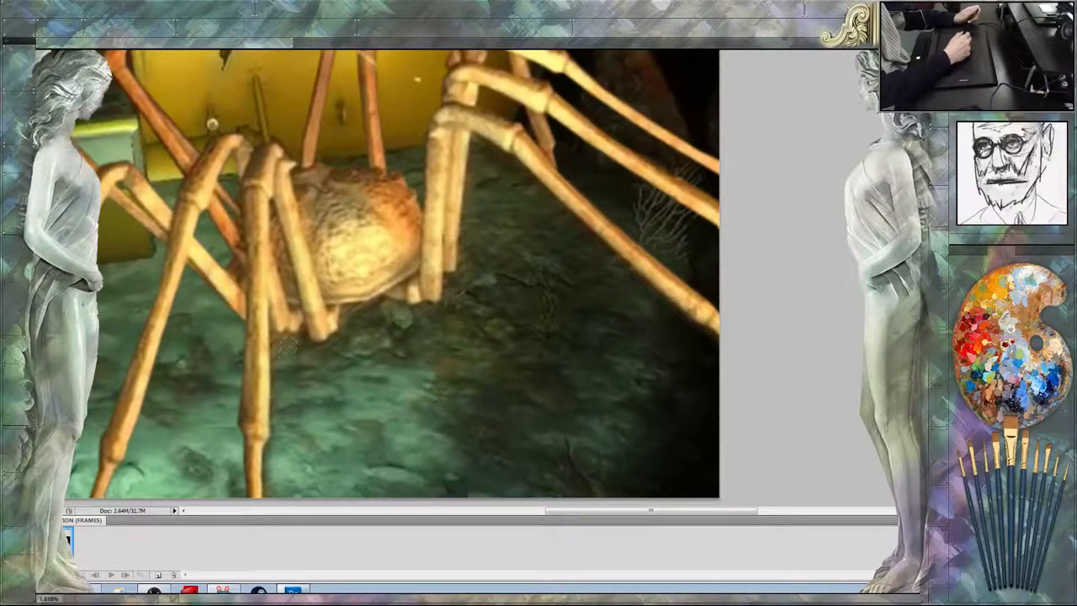
key(ctrl+0)
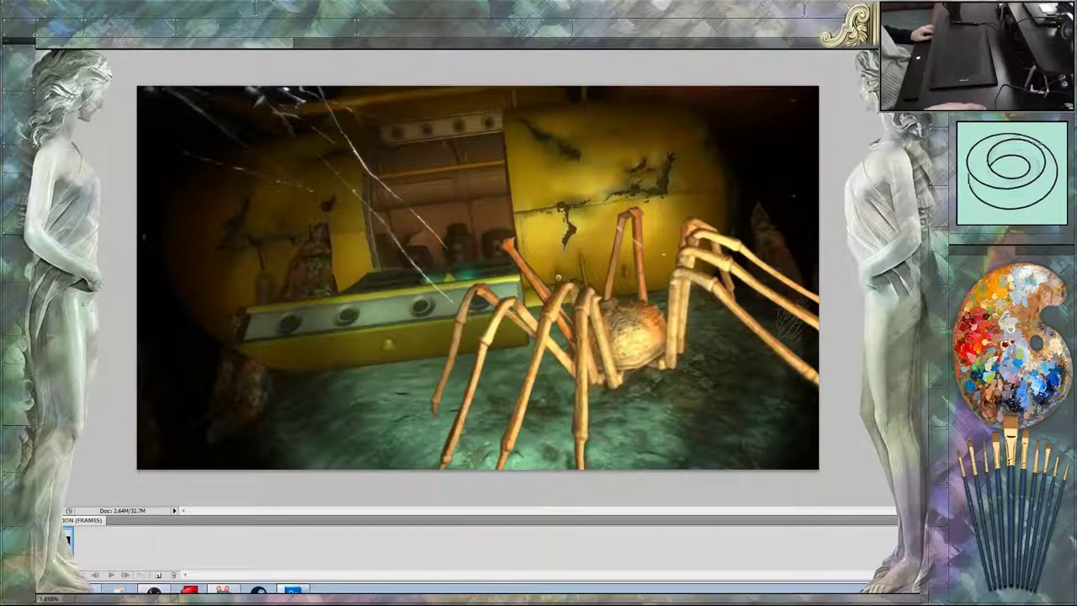
Paint a soft white haze across the upper left and over the spider scene.
key(F5)
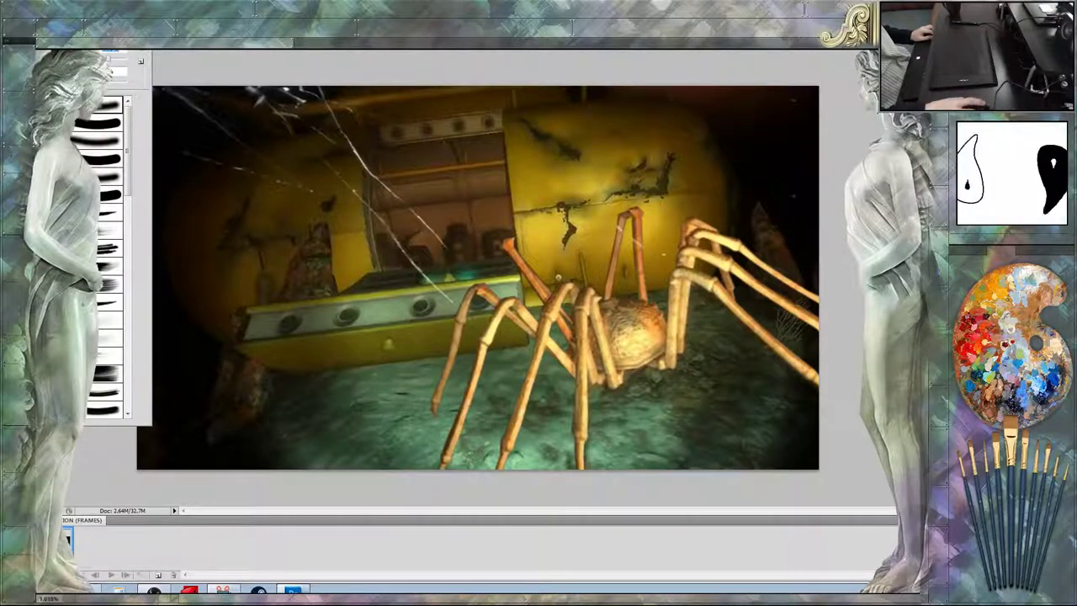
key(F5)
drag(219, 270, 404, 160)
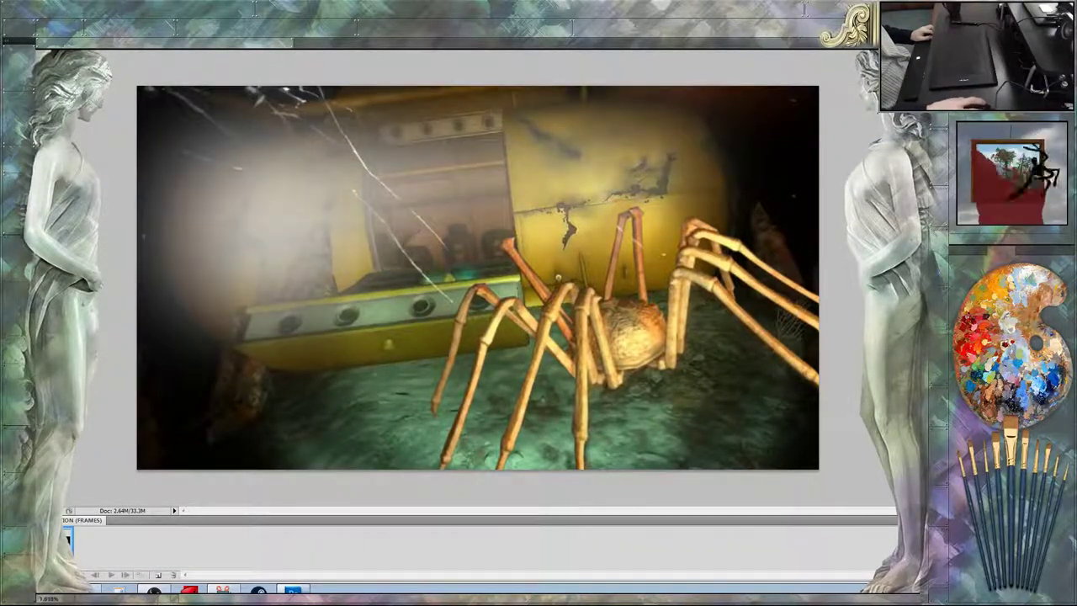
mouse_move(252, 185)
mouse_down()
mouse_move(546, 193)
mouse_move(656, 168)
mouse_up()
drag(210, 185, 639, 160)
drag(588, 211, 640, 353)
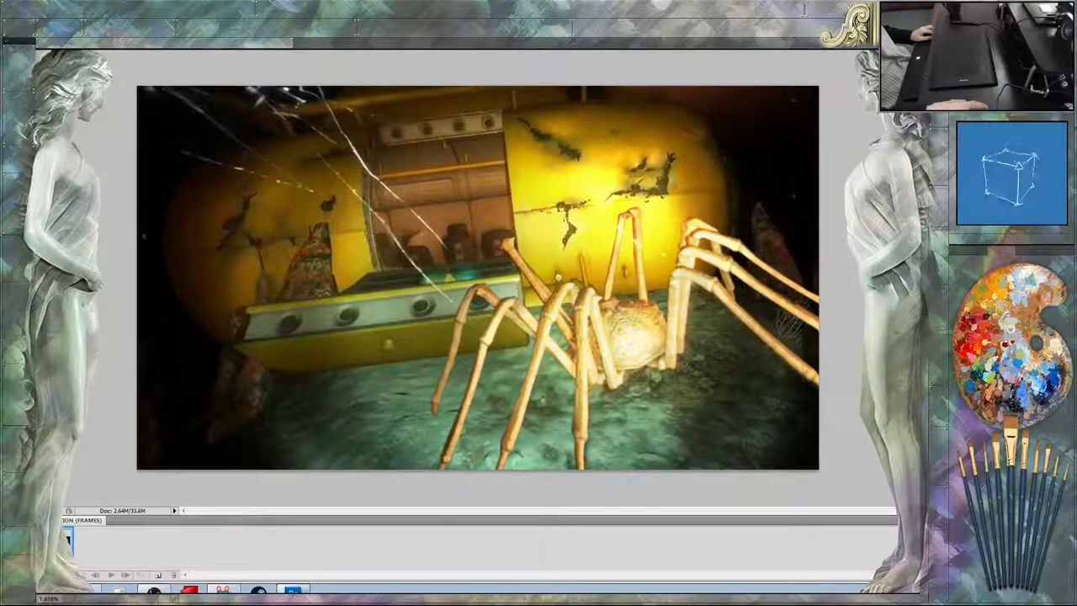
Delete the haze layer, darken the left side, and duplicate the scene layer to brighten it.
click(500, 219)
click(169, 41)
click(189, 363)
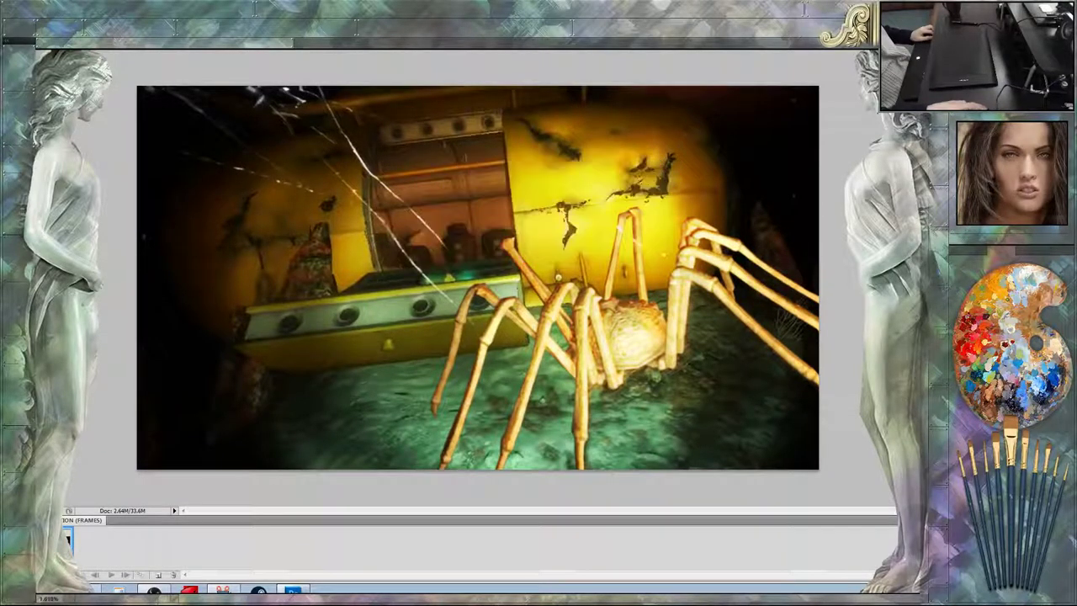
key(Return)
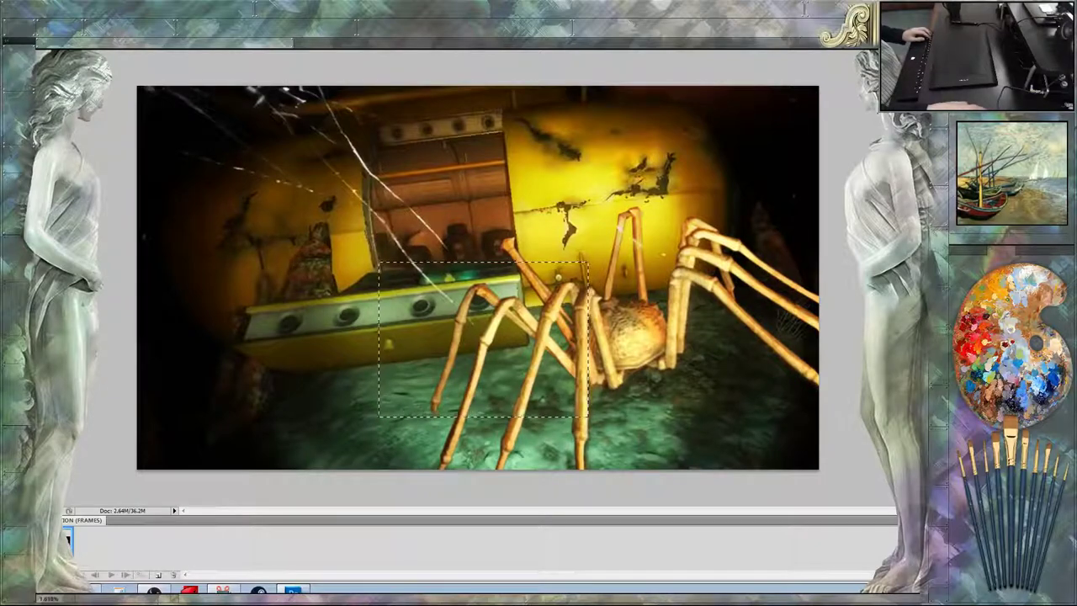
Paste the red-tinted spider image into the selection and commit its transform.
key(ctrl+shift+v)
key(ctrl+t)
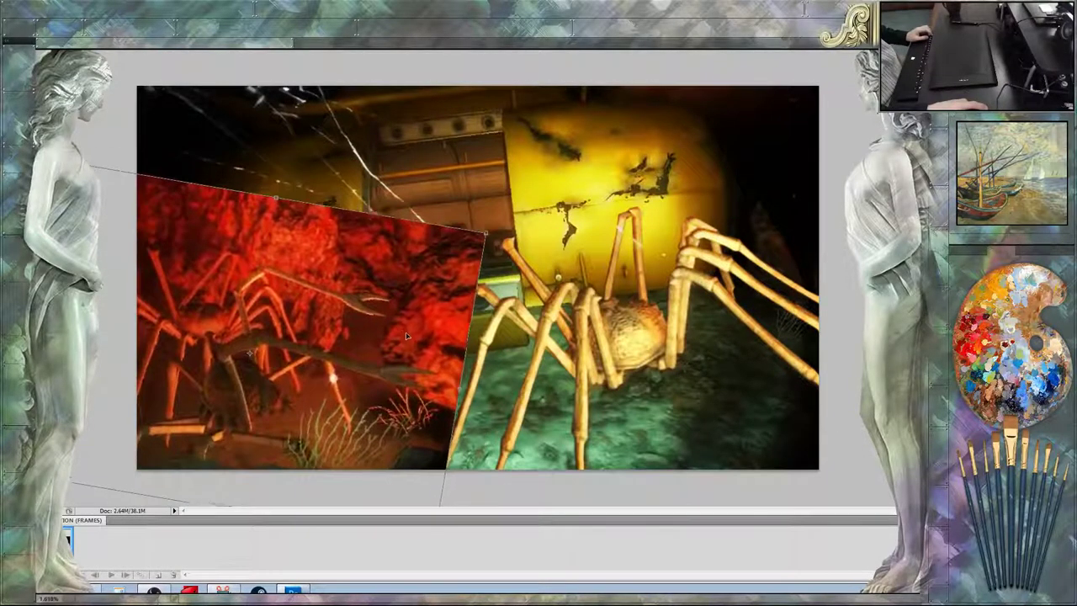
key(Return)
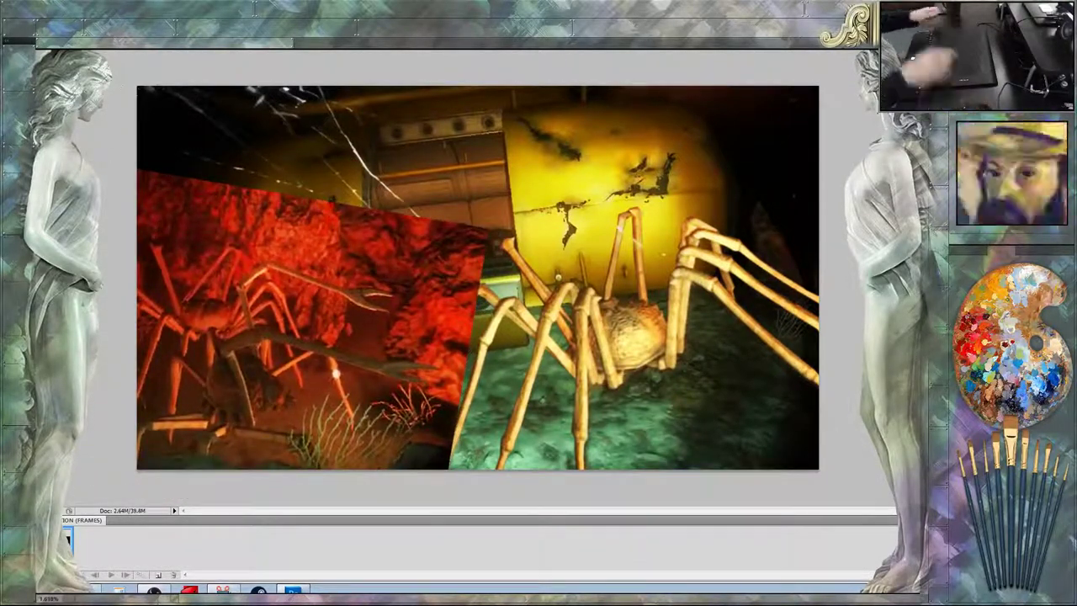
Mask the red spider image's edges so the submarine, console and floor show through.
mouse_move(152, 178)
mouse_down()
mouse_move(222, 227)
mouse_move(396, 252)
mouse_move(370, 269)
mouse_up()
mouse_move(417, 227)
mouse_down()
mouse_move(446, 245)
mouse_move(408, 311)
mouse_move(467, 361)
mouse_up()
mouse_move(450, 403)
mouse_down()
mouse_move(438, 454)
mouse_move(412, 467)
mouse_up()
drag(370, 400, 316, 462)
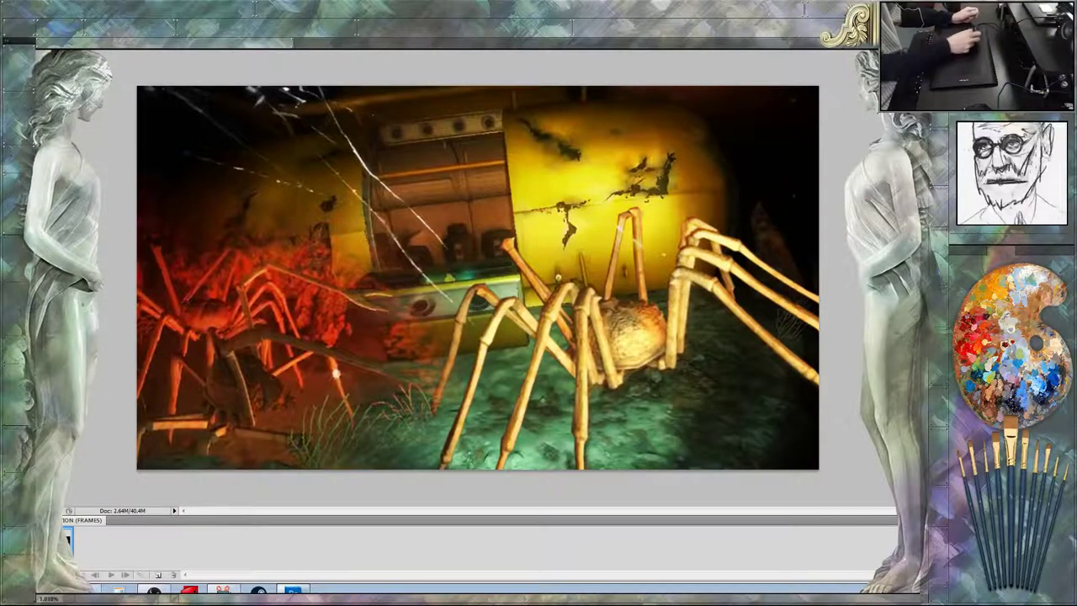
drag(408, 301, 383, 332)
mouse_move(358, 262)
mouse_down()
mouse_move(256, 251)
mouse_move(164, 270)
mouse_up()
drag(316, 307, 350, 333)
drag(353, 396, 227, 462)
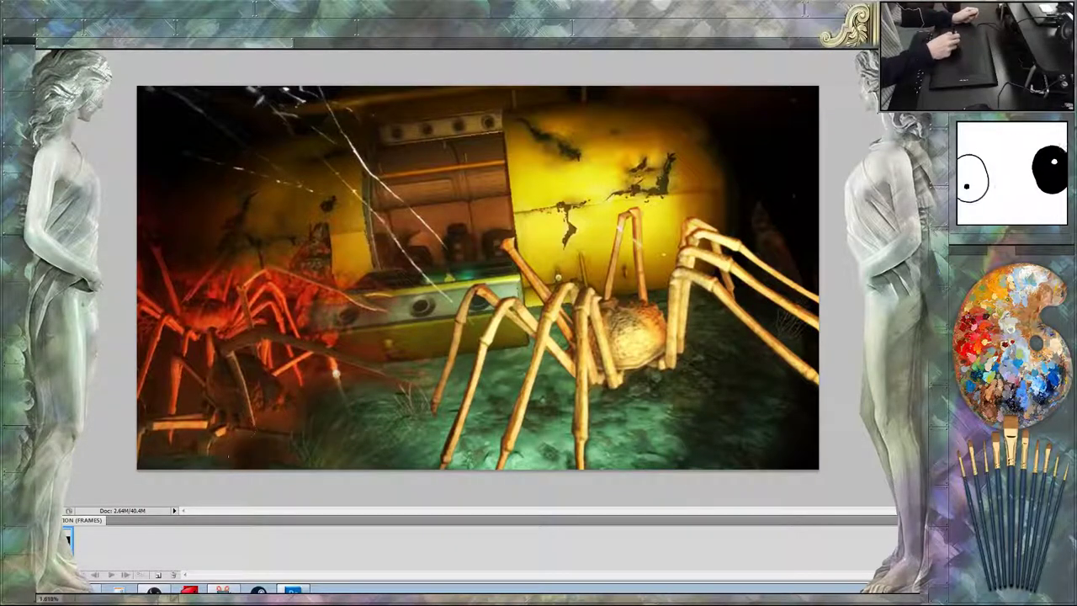
drag(291, 420, 185, 467)
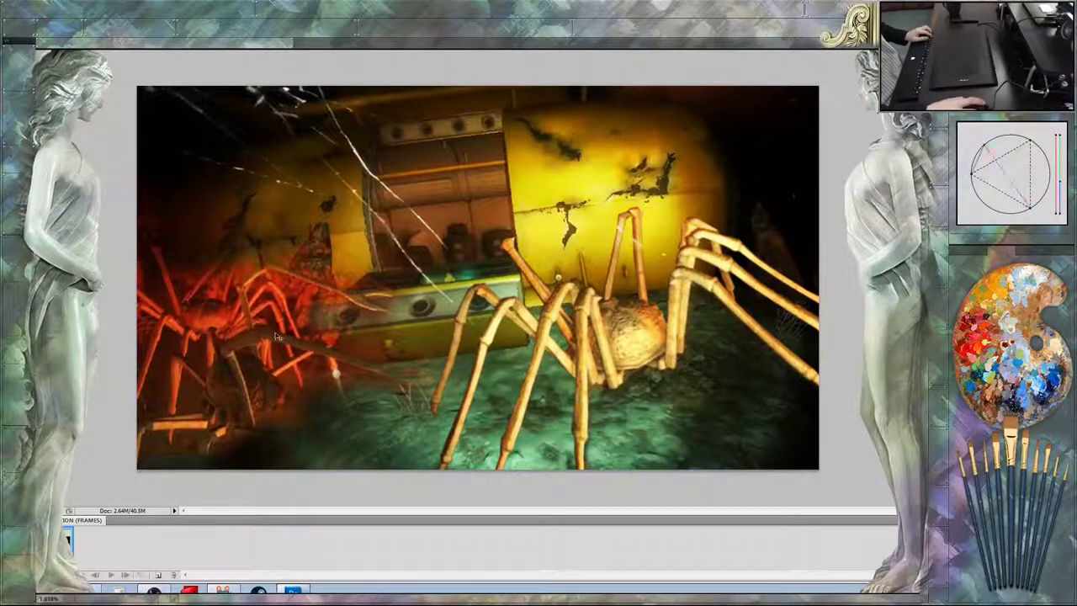
drag(277, 337, 201, 404)
drag(252, 320, 354, 387)
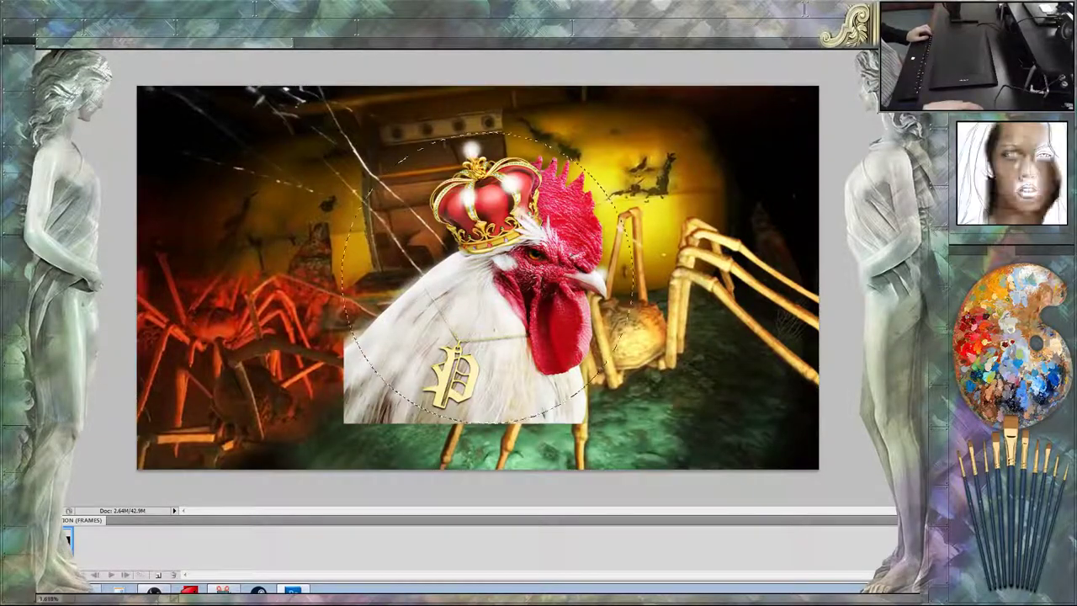
Move the crowned rooster to the top-left corner and shrink it there.
drag(677, 286, 277, 219)
key(ctrl+t)
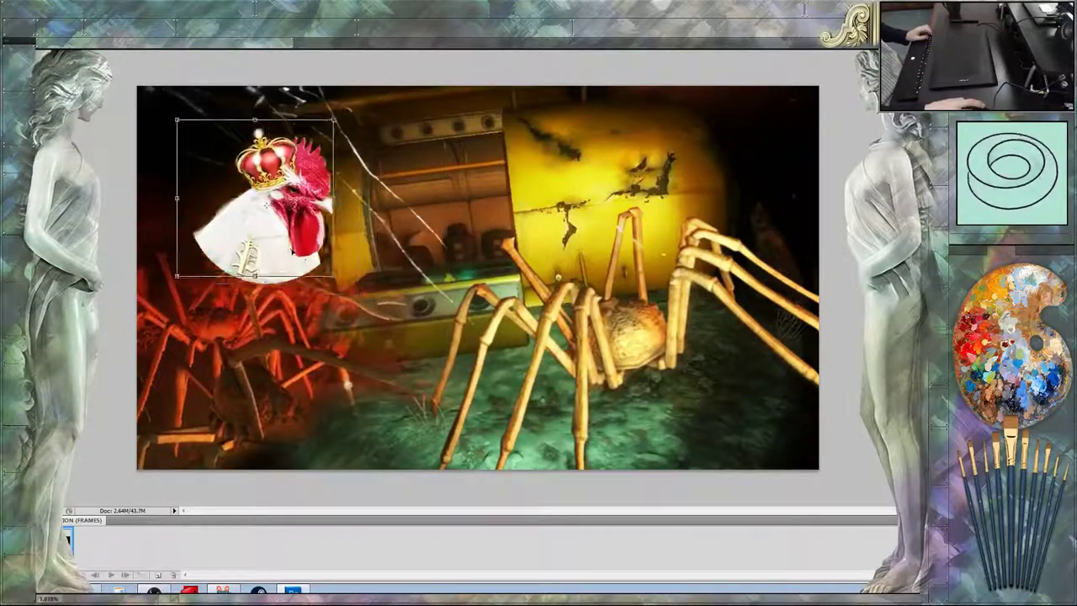
drag(429, 358, 294, 244)
key(Return)
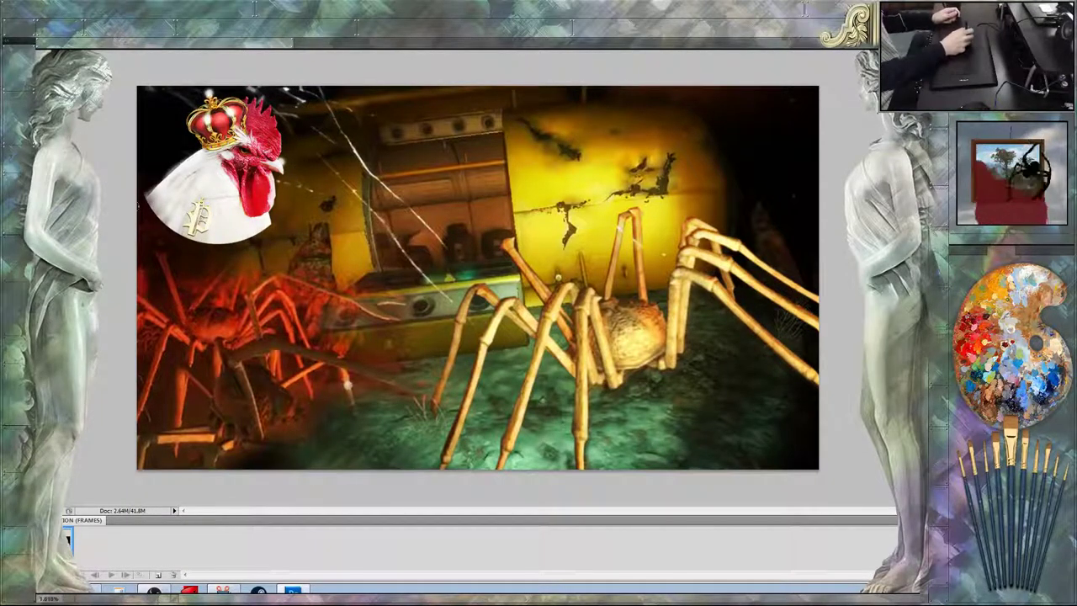
Fade the rooster's white lower and left edges, then enlarge it slightly.
mouse_move(179, 243)
mouse_down()
mouse_move(227, 239)
mouse_move(268, 212)
mouse_up()
drag(250, 248, 243, 241)
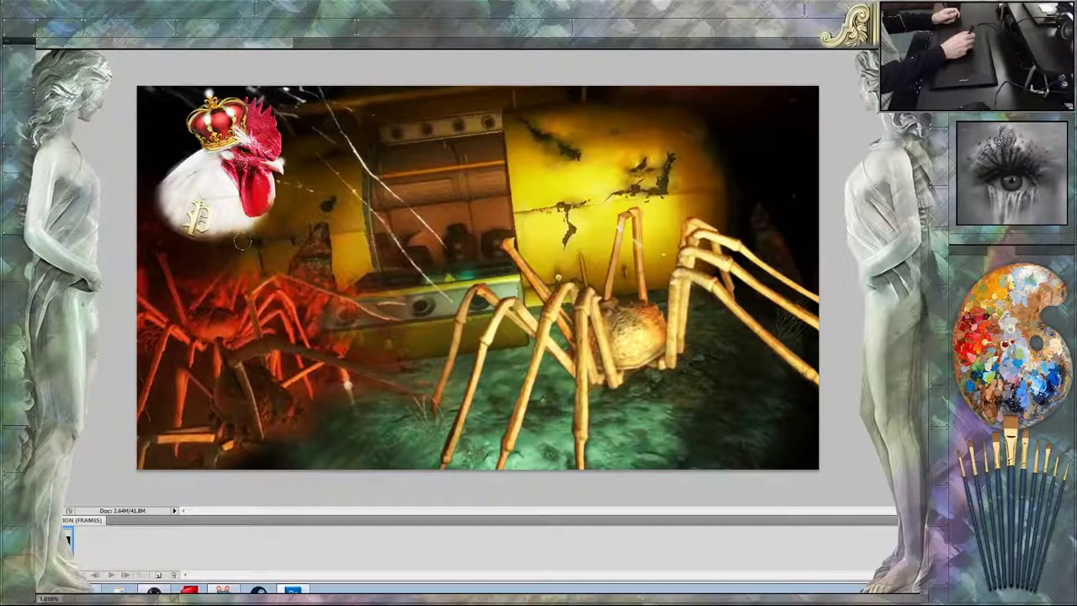
mouse_move(177, 245)
mouse_down()
mouse_move(169, 185)
mouse_move(189, 219)
mouse_up()
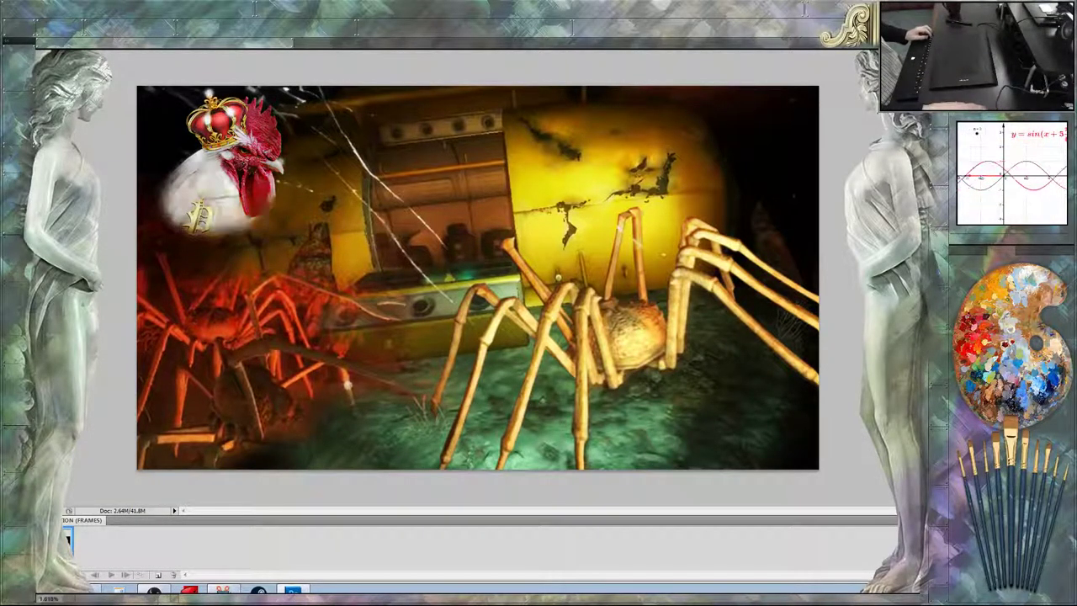
key(ctrl+t)
drag(296, 245, 330, 287)
key(Return)
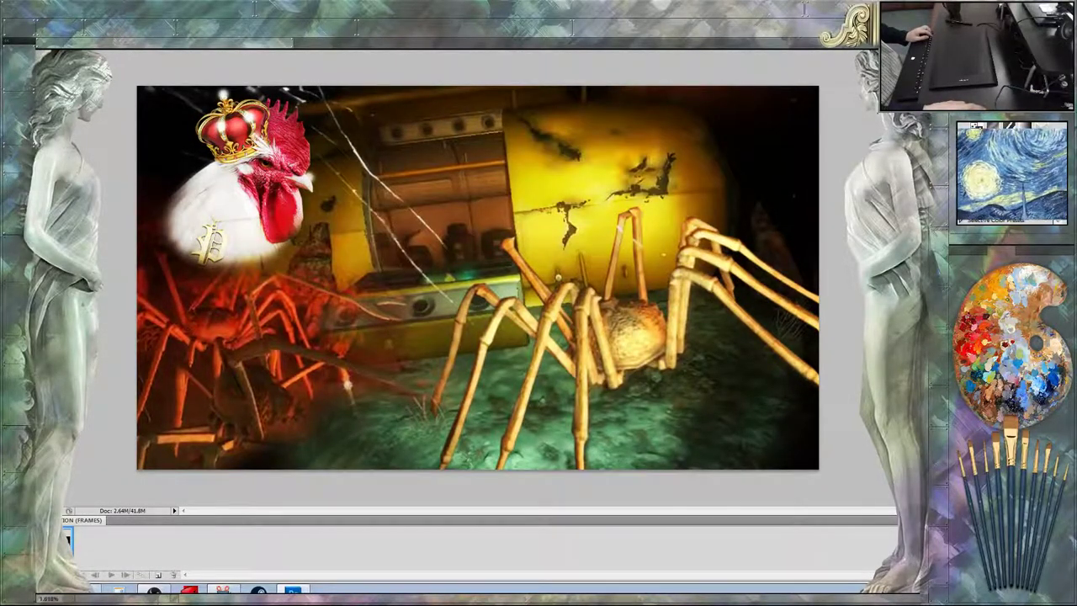
Place a lens flare PNG from its folder over the yellow submarine as a warm glow.
double_click(423, 173)
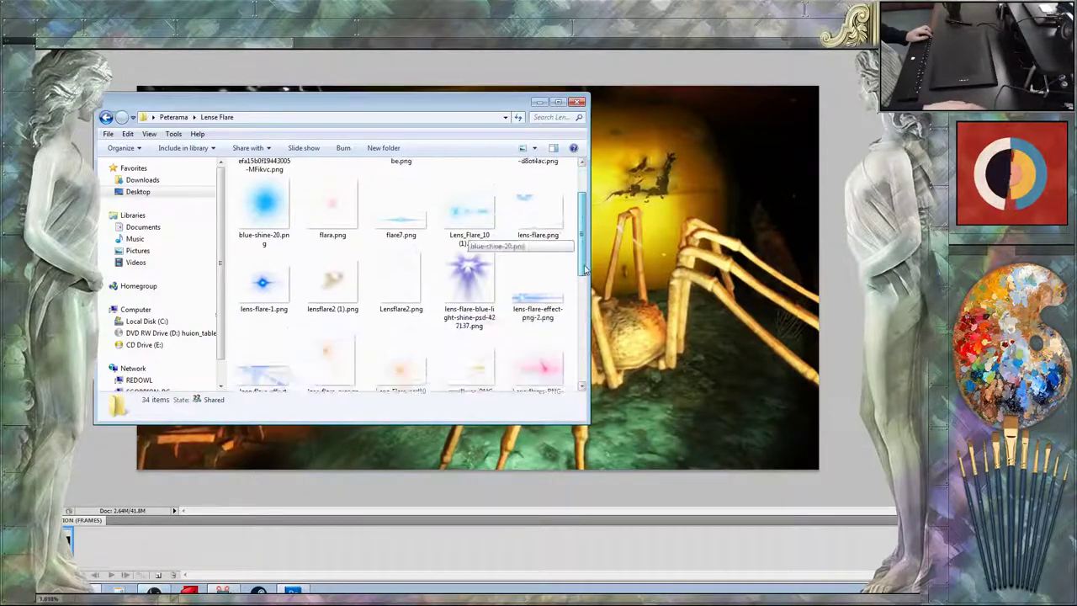
drag(440, 192, 589, 223)
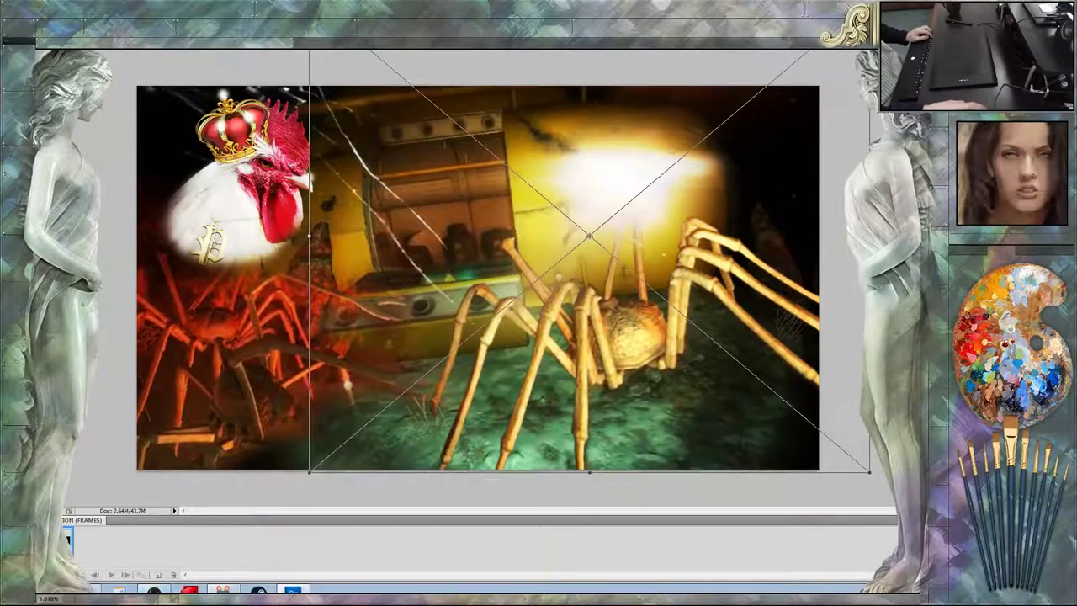
key(Return)
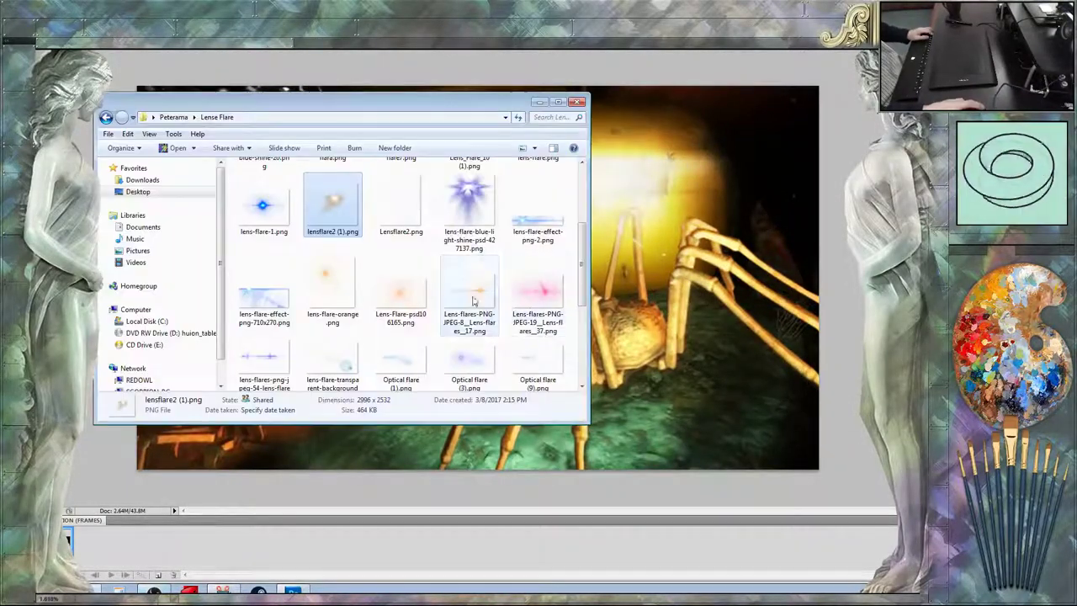